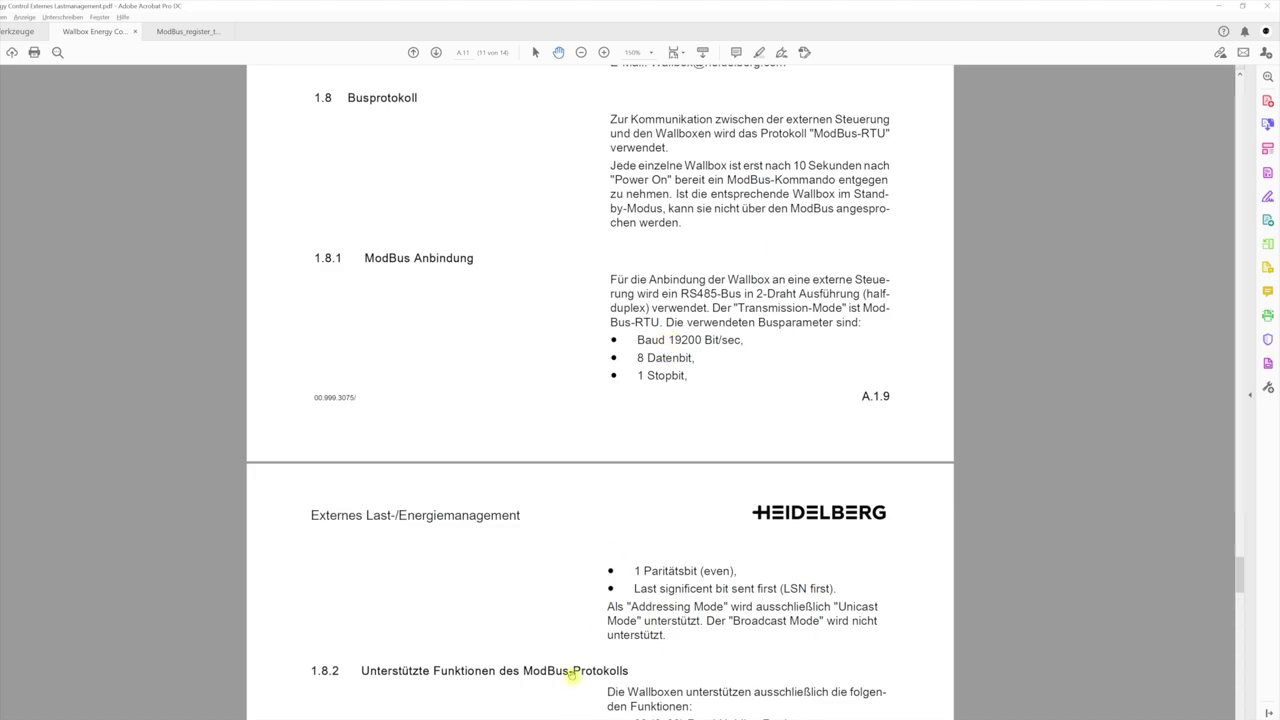
Open the Modbus register table and return to the Wallbox manual's section on the ModBus bus parameters.
mouse_move(558, 719)
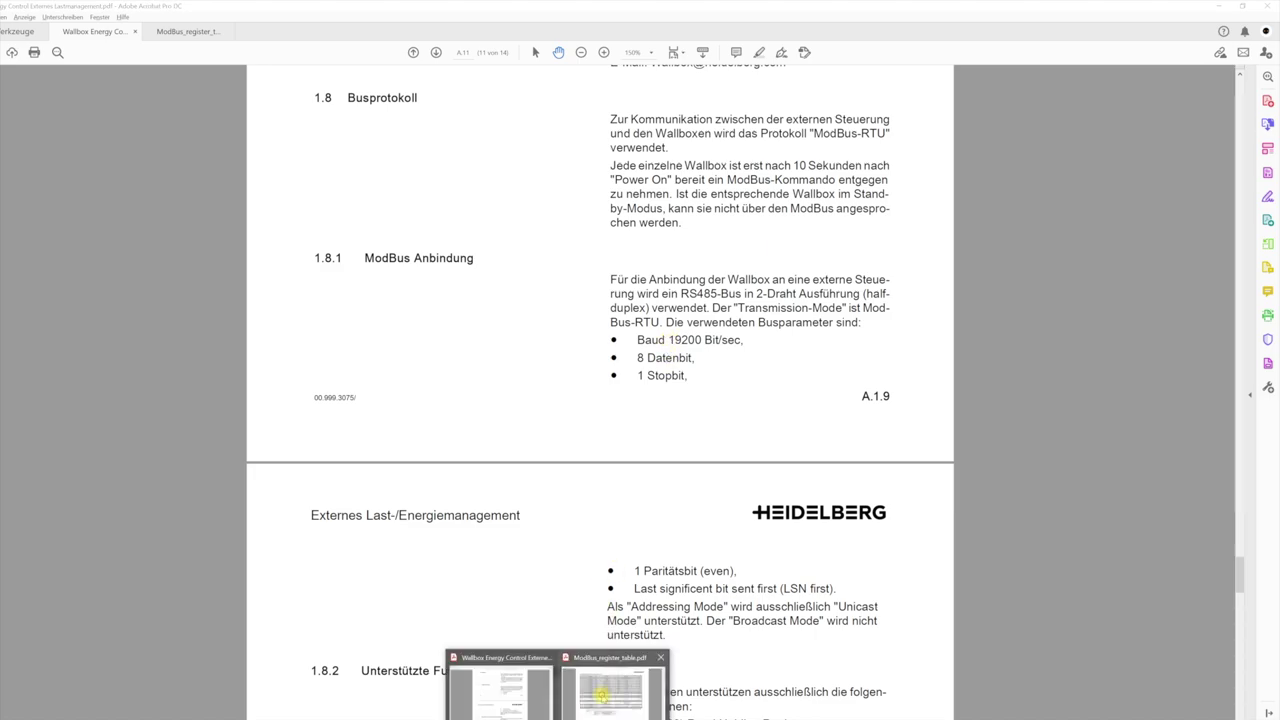
click(603, 695)
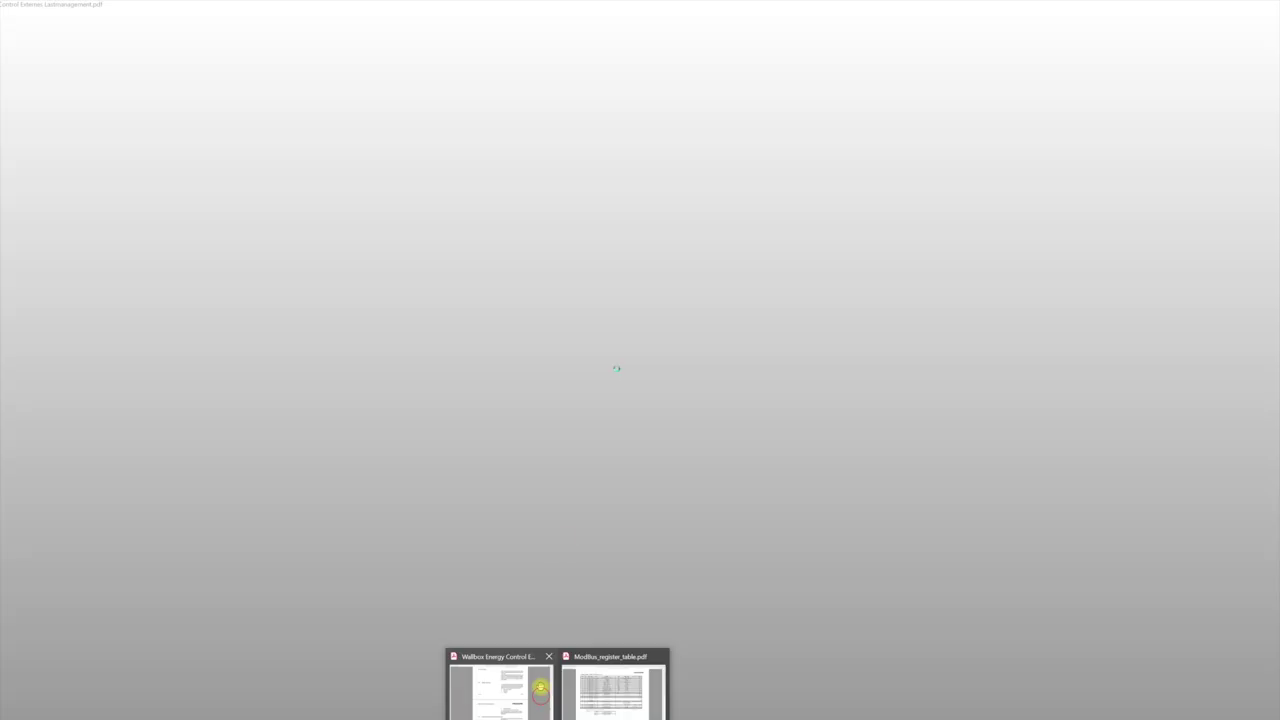
click(500, 688)
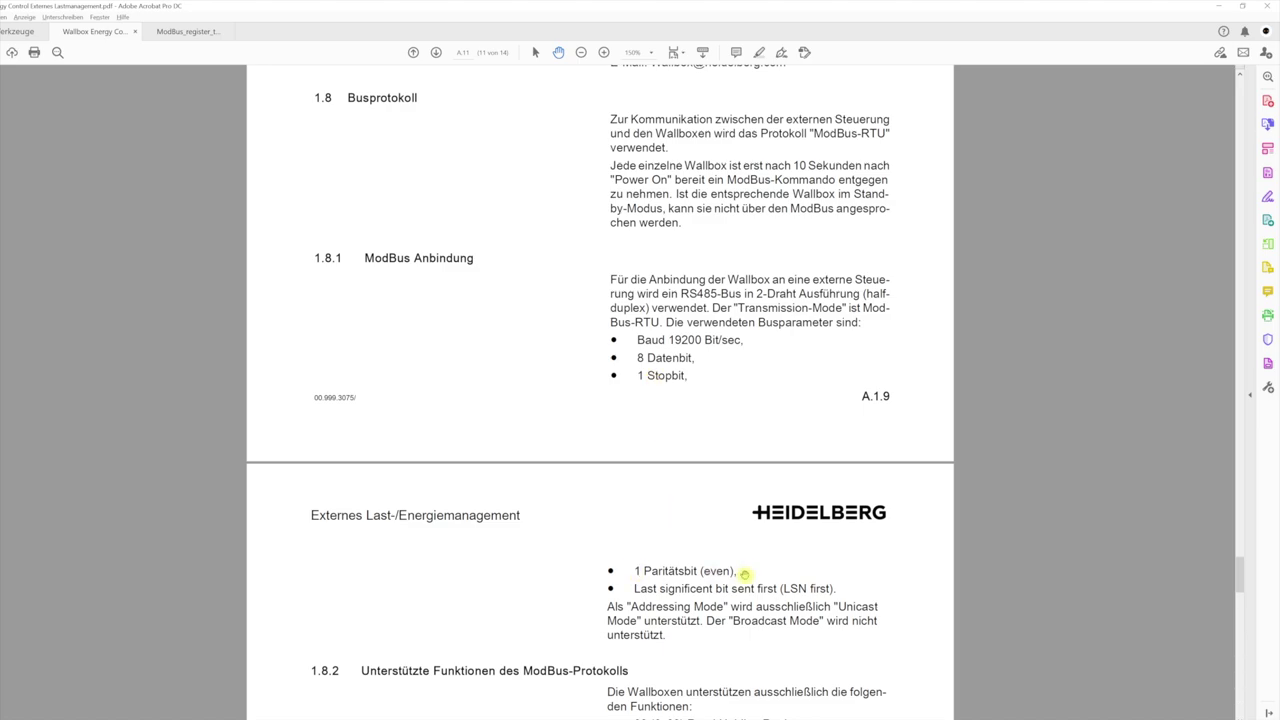
Switch to ETS5 and select a baud rate of 19200 Bits/Sek. in the gateway's Modbus settings.
mouse_move(582, 719)
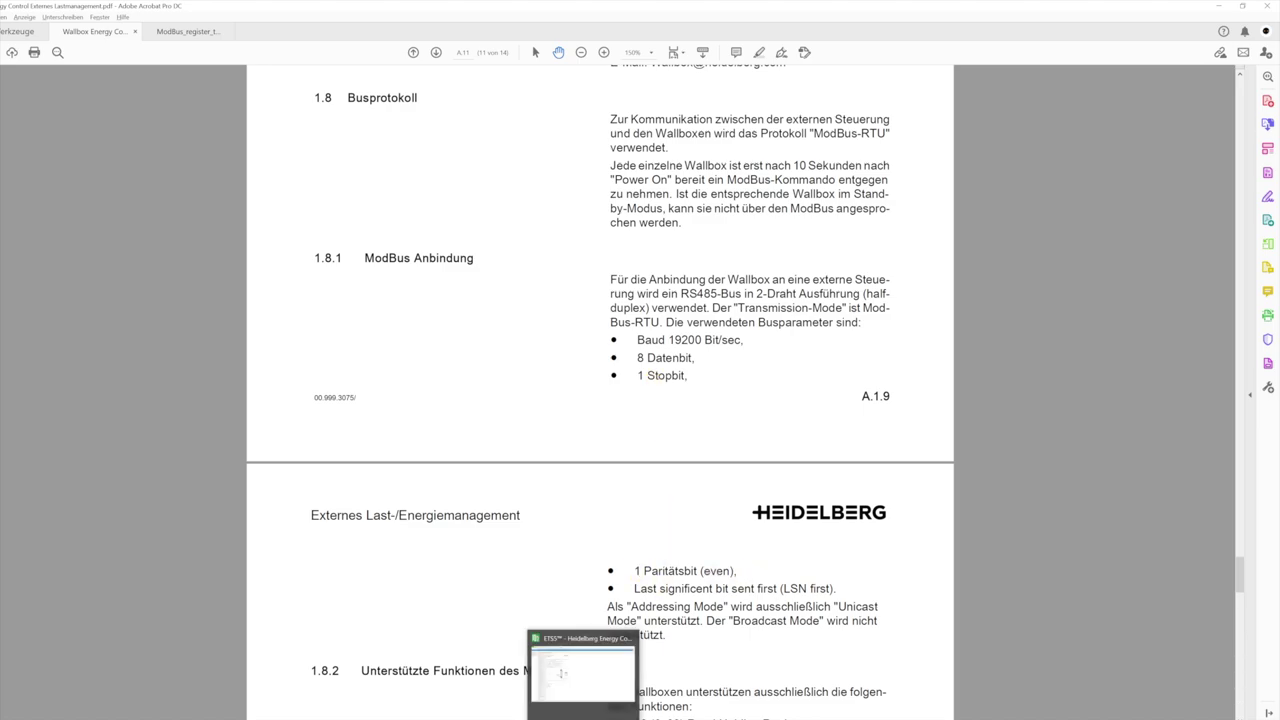
click(582, 675)
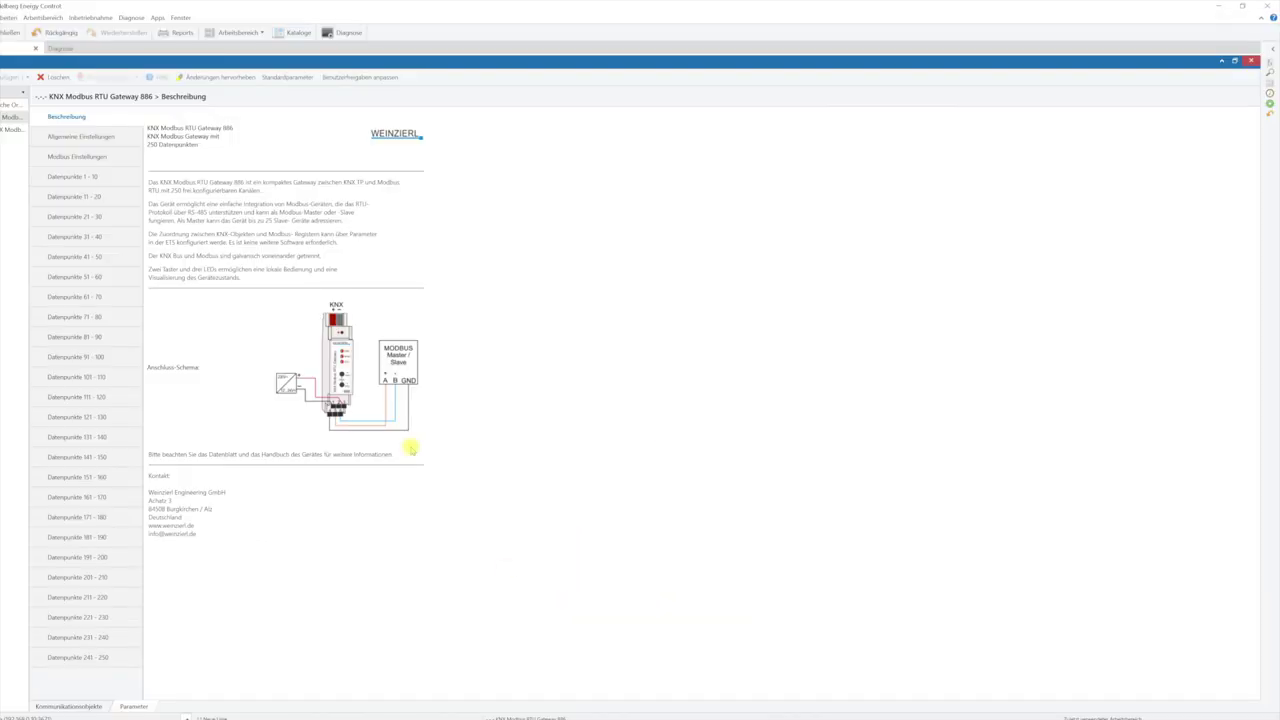
click(79, 160)
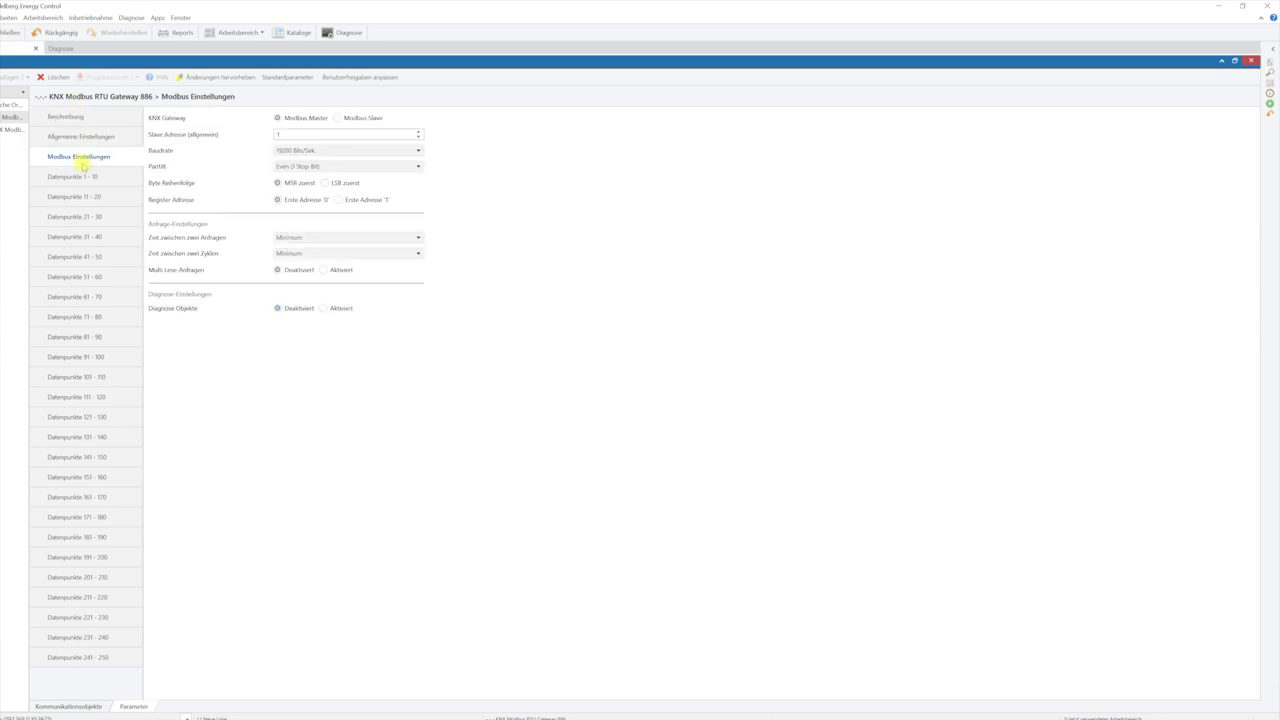
click(340, 152)
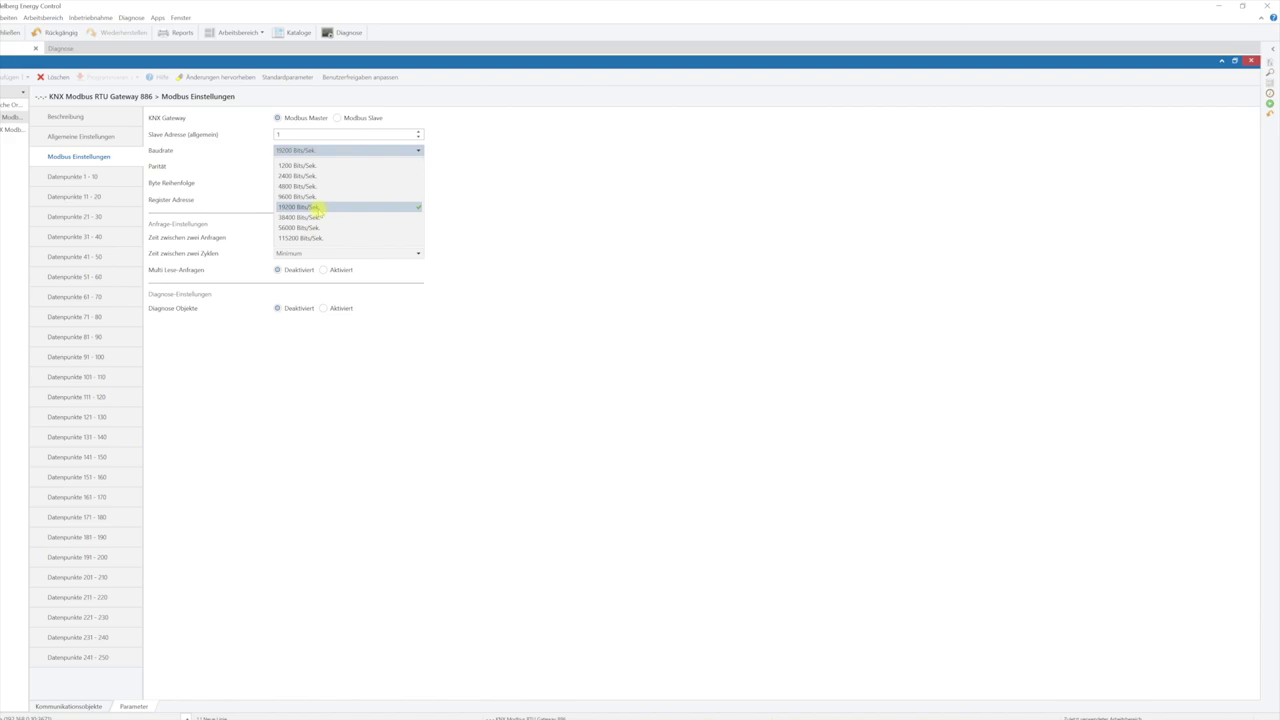
click(316, 207)
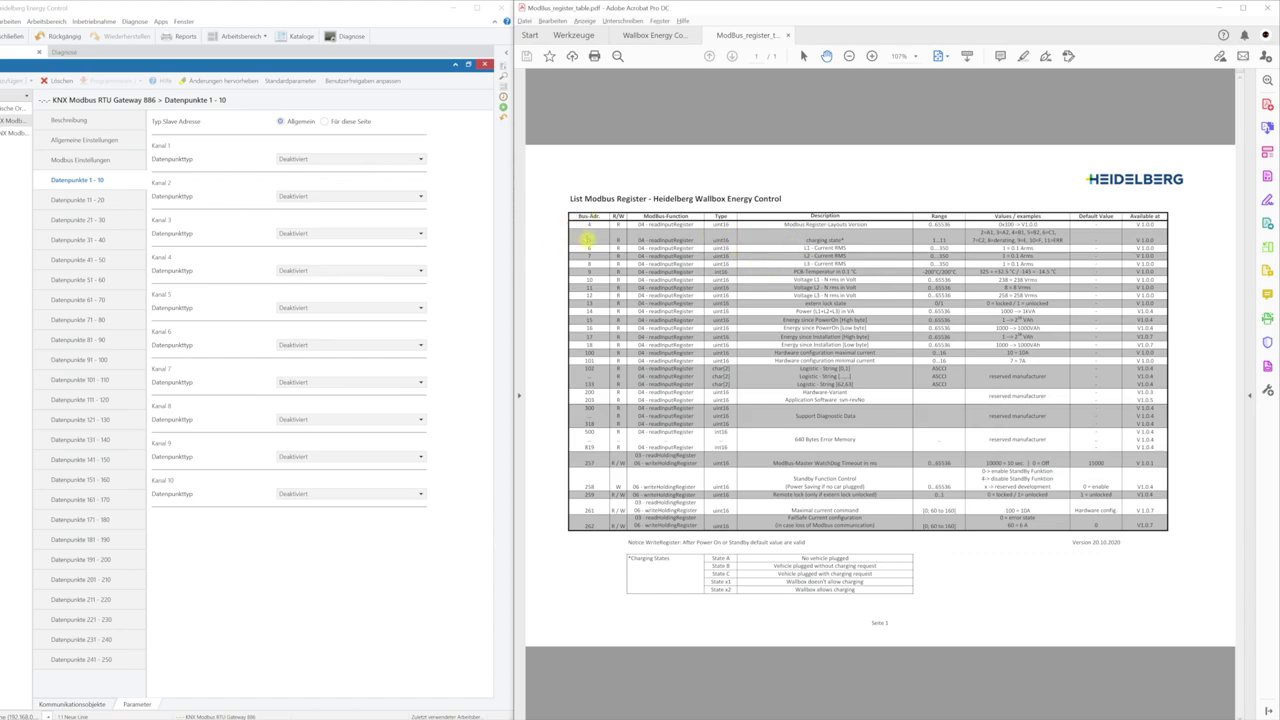
Configure Kanal 1 as DPT 07 - Wert ohne Vz - 2 Bytes for the charging state, described as Ladestatus, with register address 5.
drag(588, 238, 668, 240)
click(312, 160)
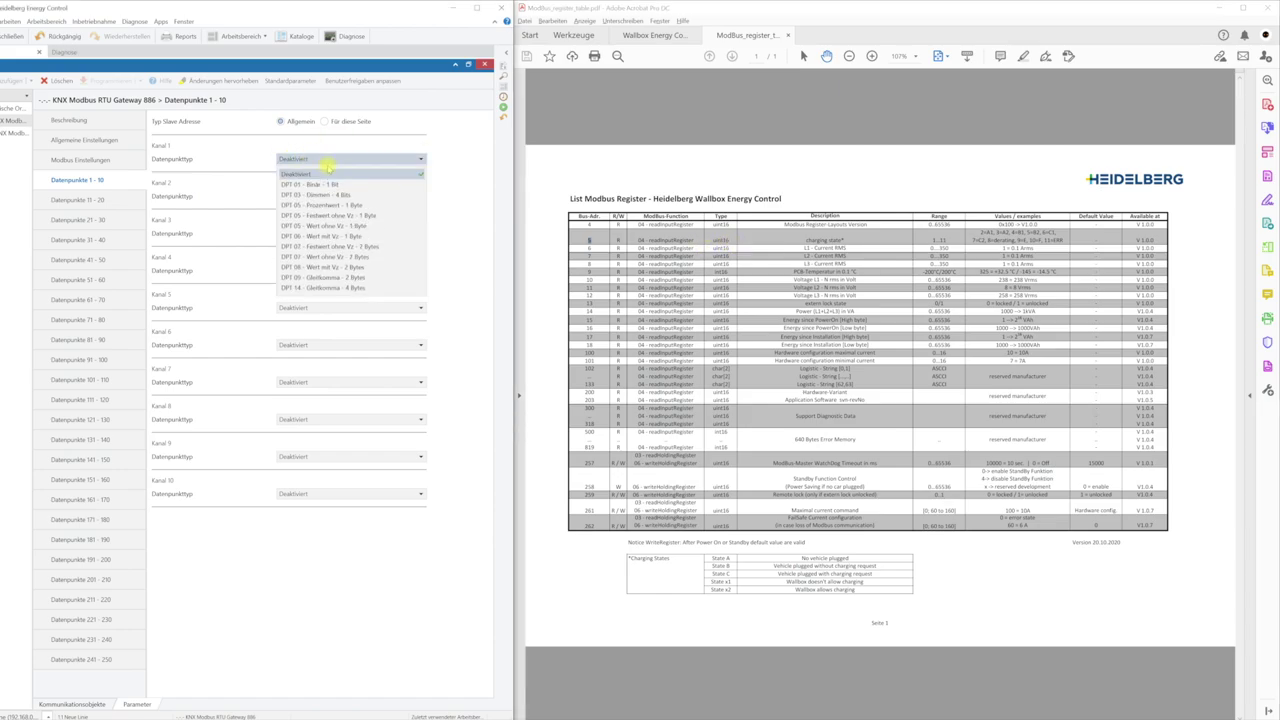
click(376, 257)
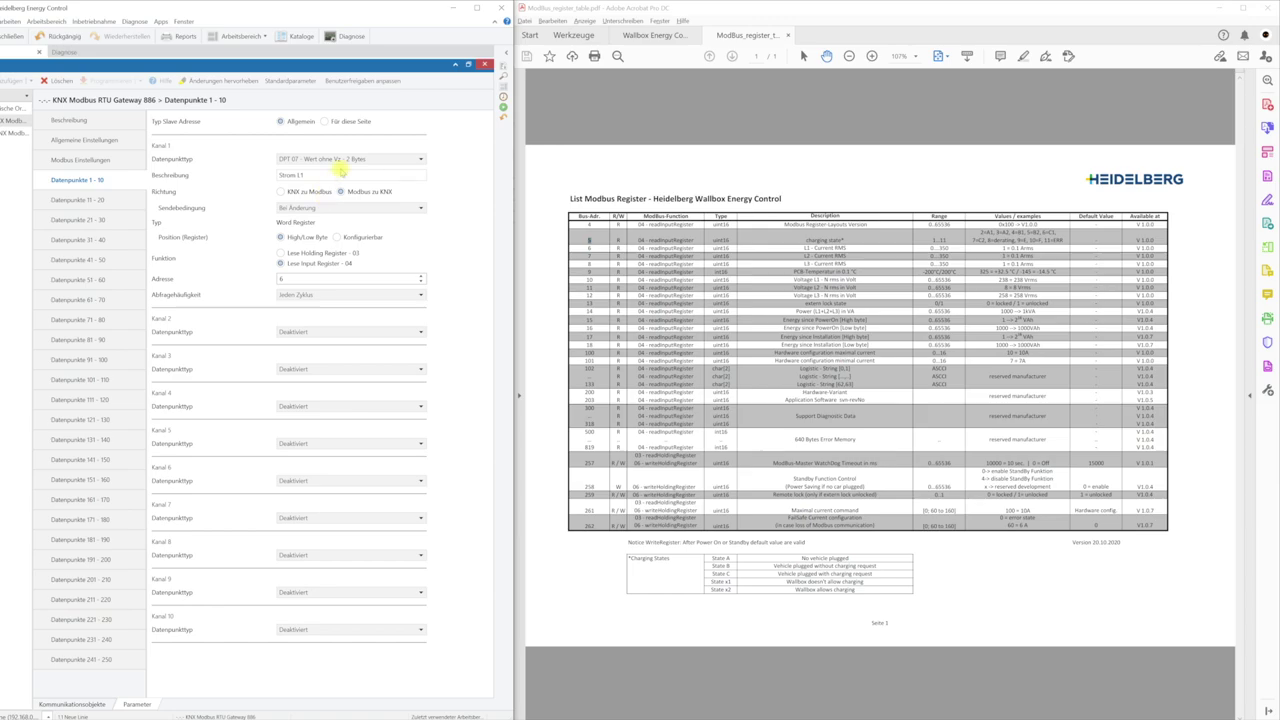
double_click(329, 176)
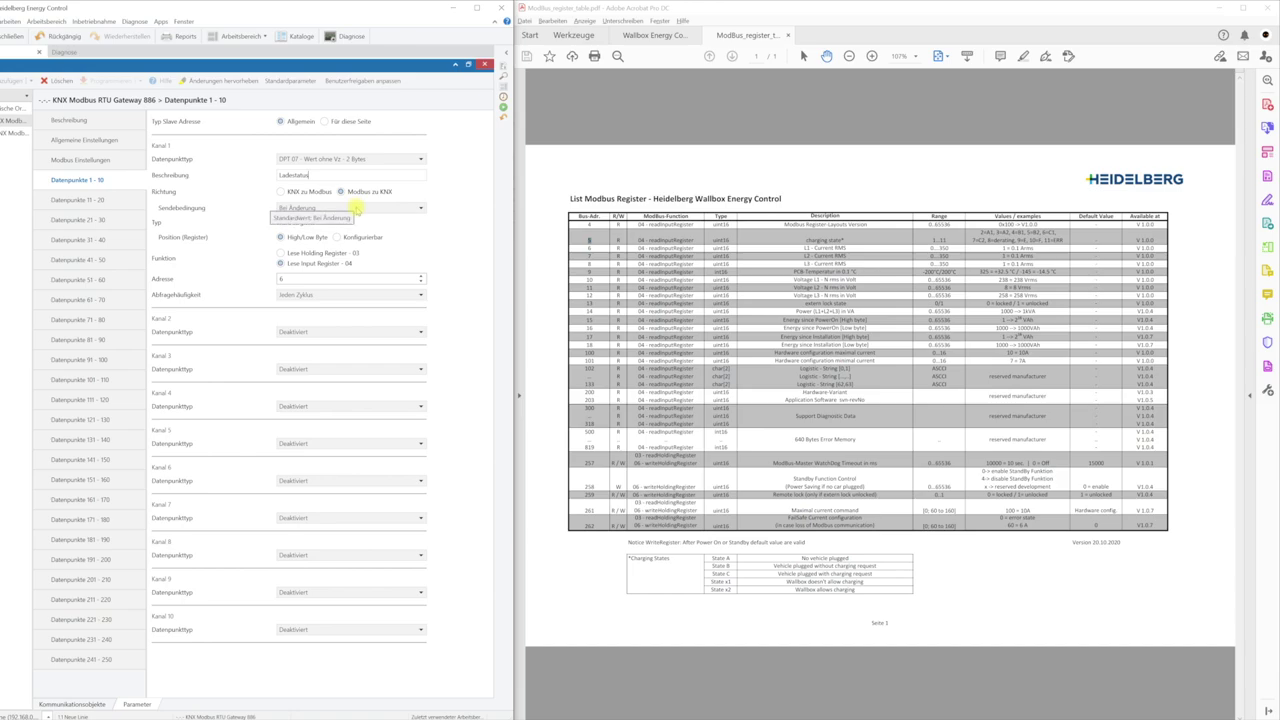
click(420, 209)
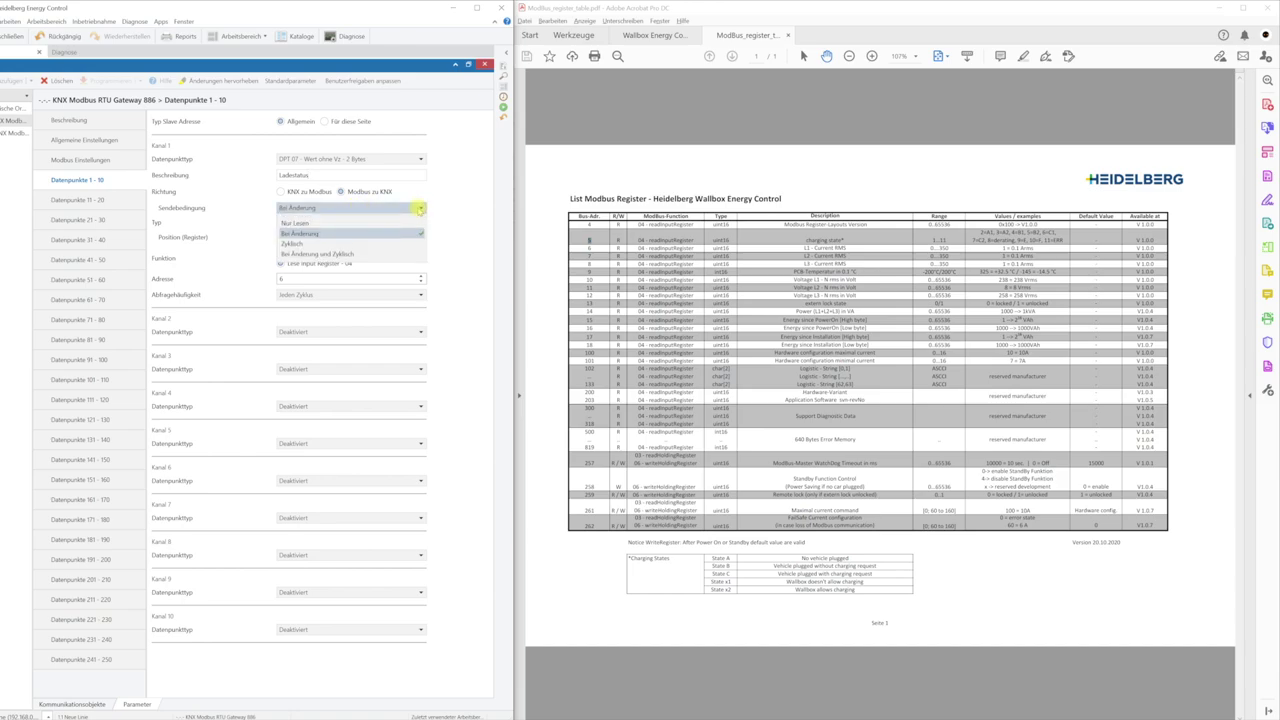
click(420, 209)
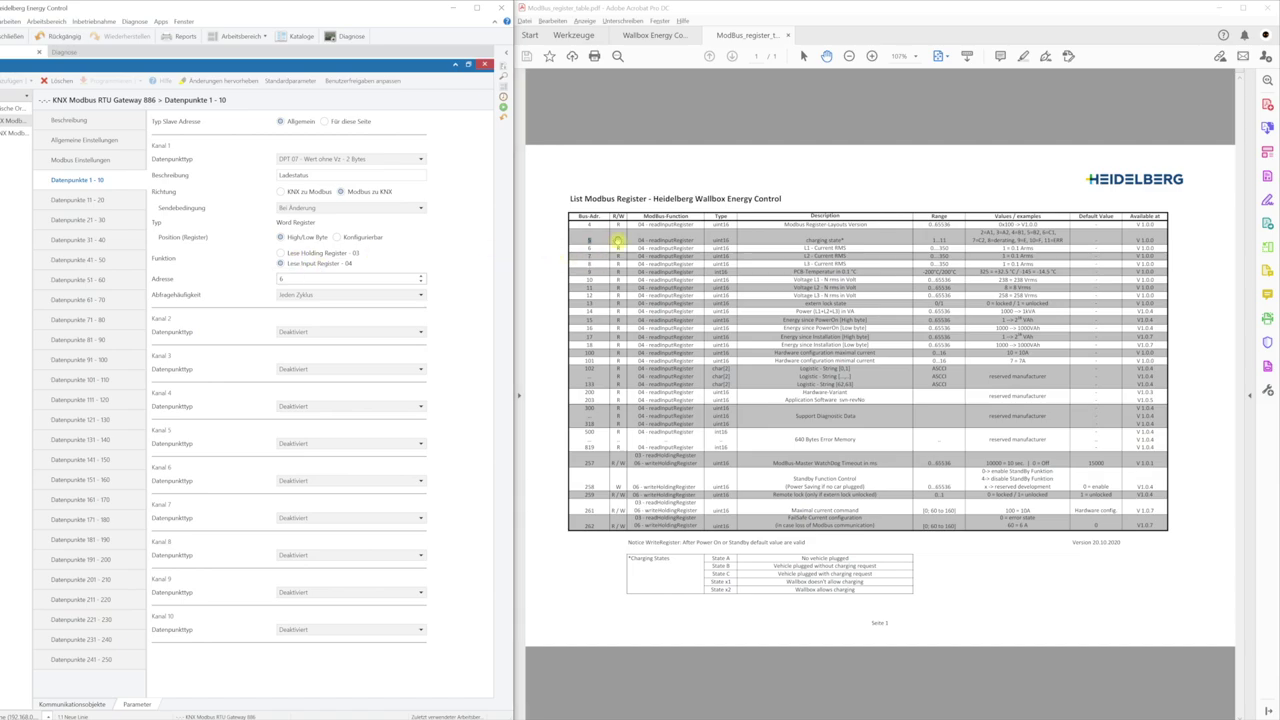
double_click(300, 279)
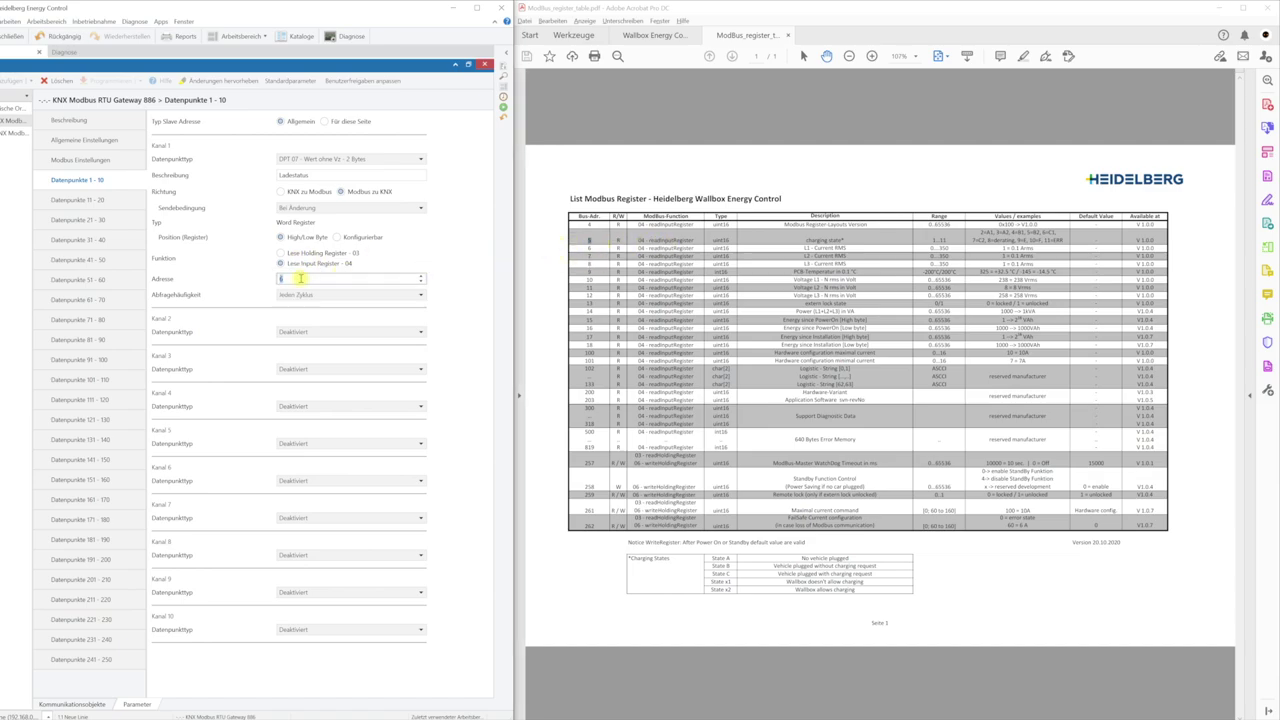
text(5)
key(Tab)
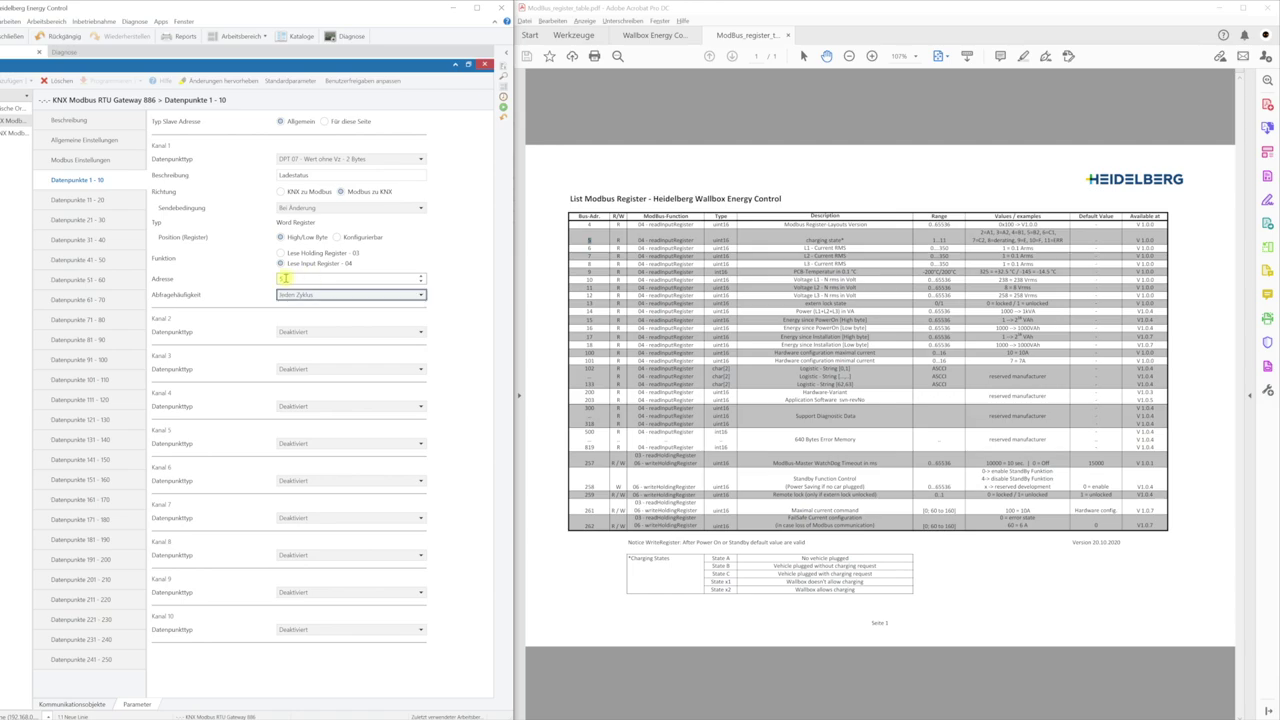
Configure Kanal 2 as DPT 07 - Wert ohne Vz - 2 Bytes, described as Strom Phase 1, using Lese Input Register - 04 at address 6.
click(309, 335)
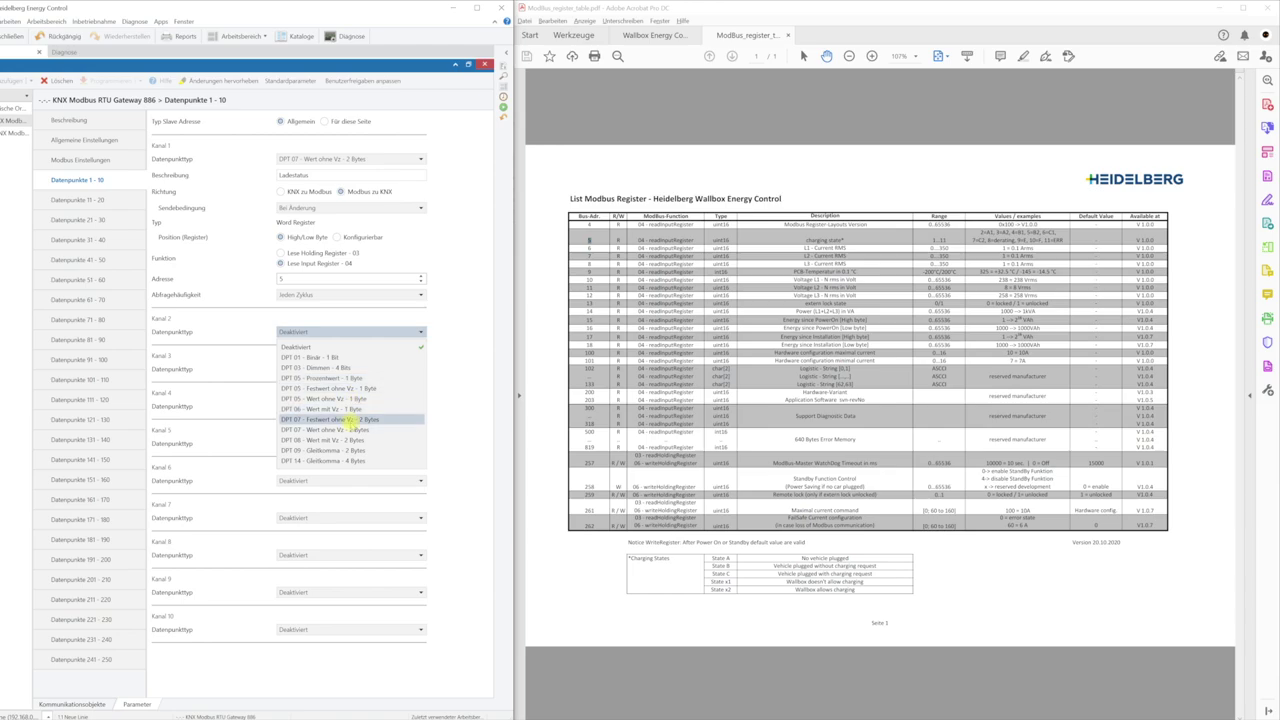
click(343, 430)
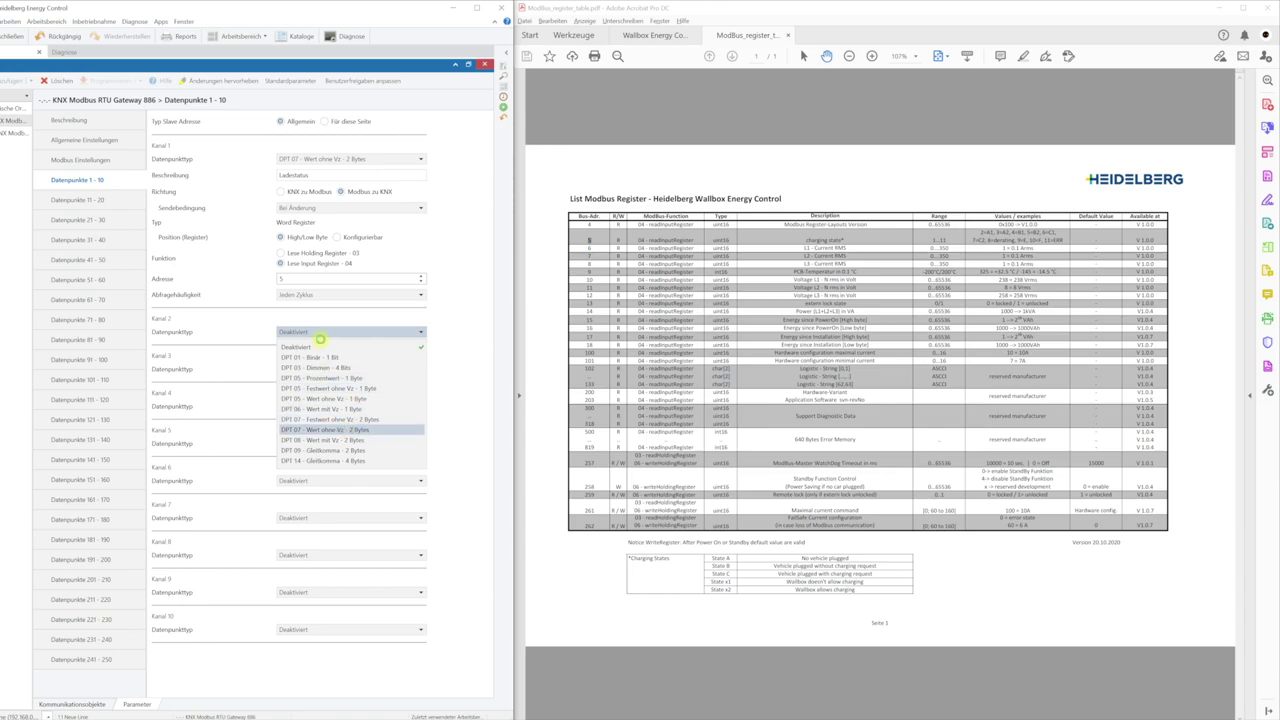
click(313, 350)
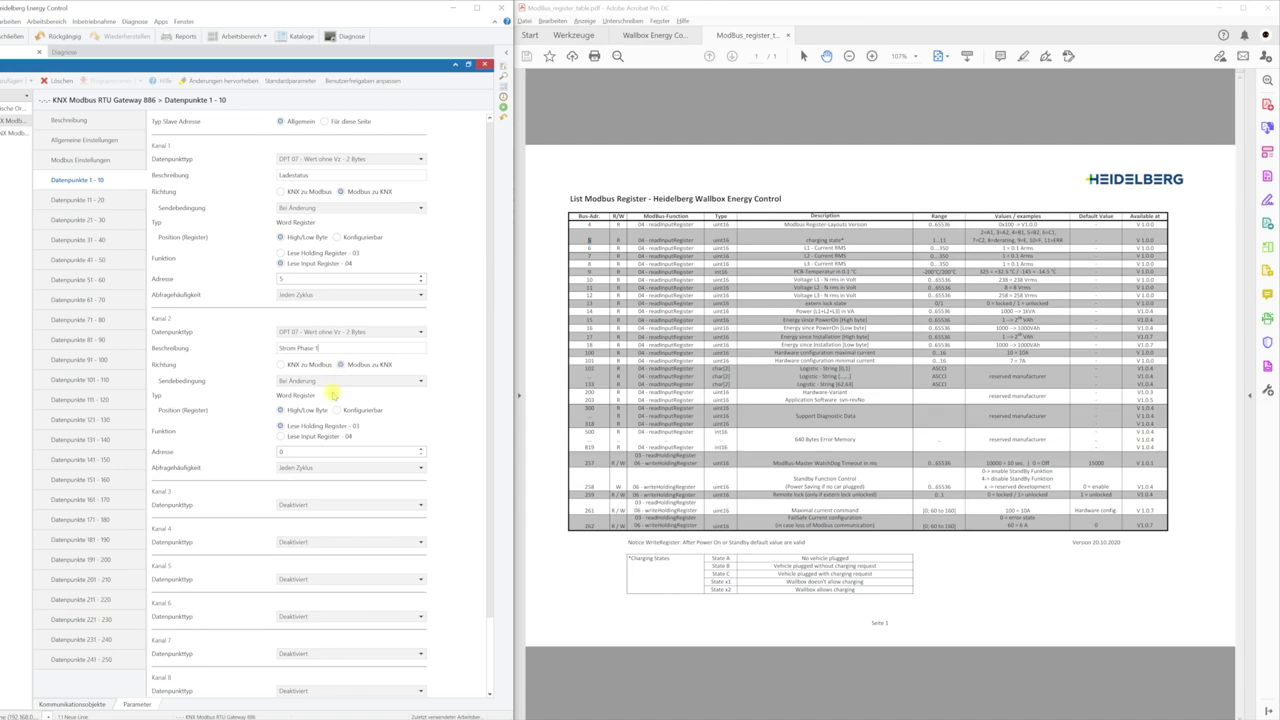
click(306, 439)
click(326, 451)
text(6)
Configure Kanal 3 as DPT 07 - Wert ohne Vz - 2 Bytes, described as Strom Phase 2, using Lese Input Register - 04 at address 7.
click(312, 505)
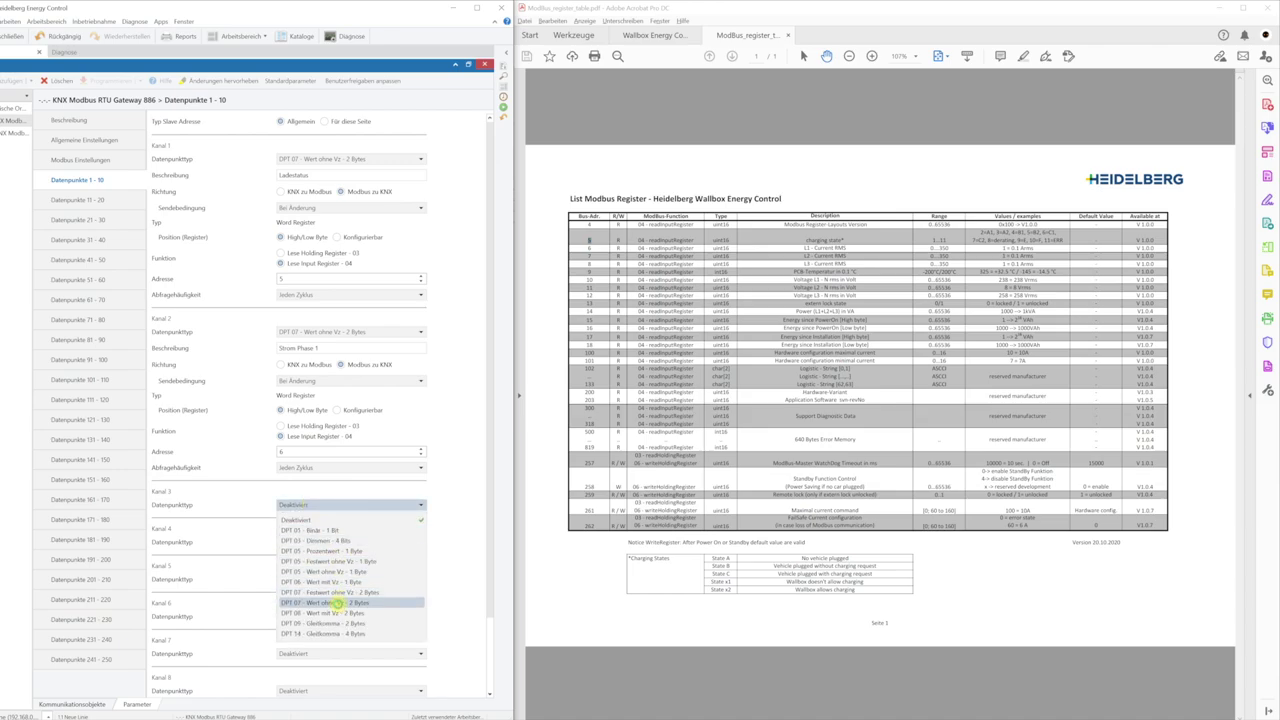
click(337, 603)
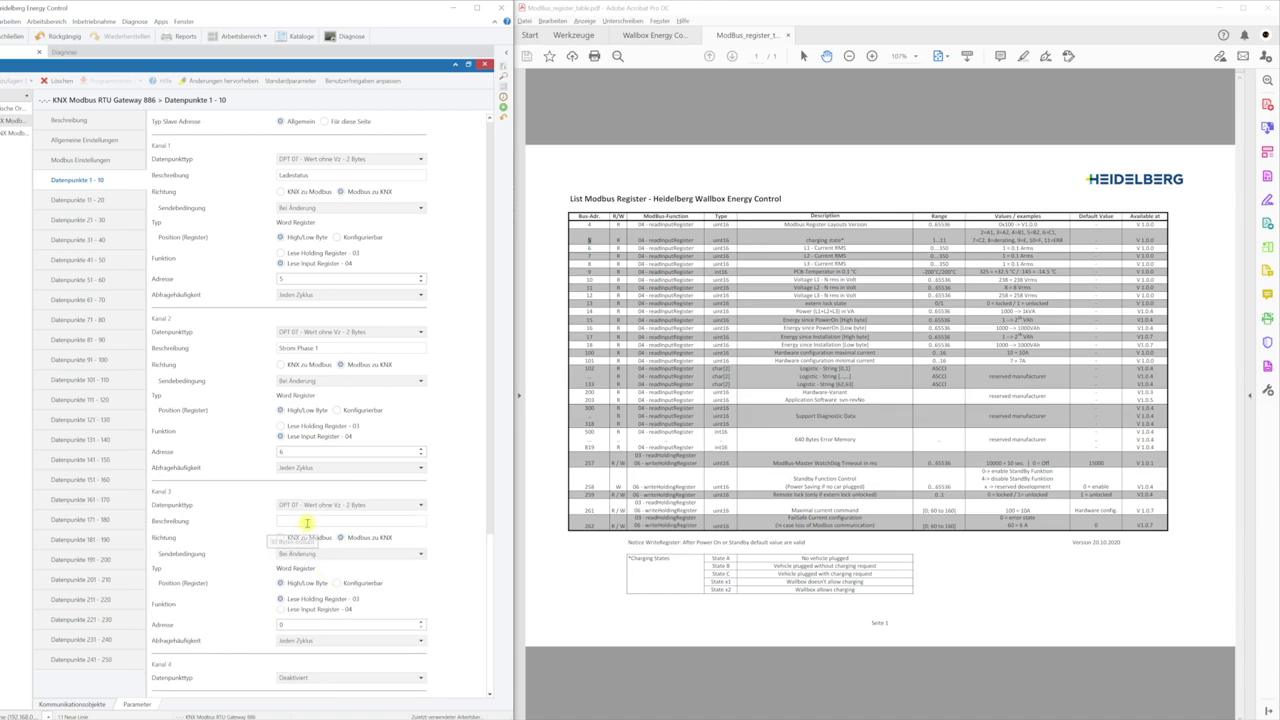
click(307, 521)
text(Strom Phase 2)
drag(490, 525, 491, 600)
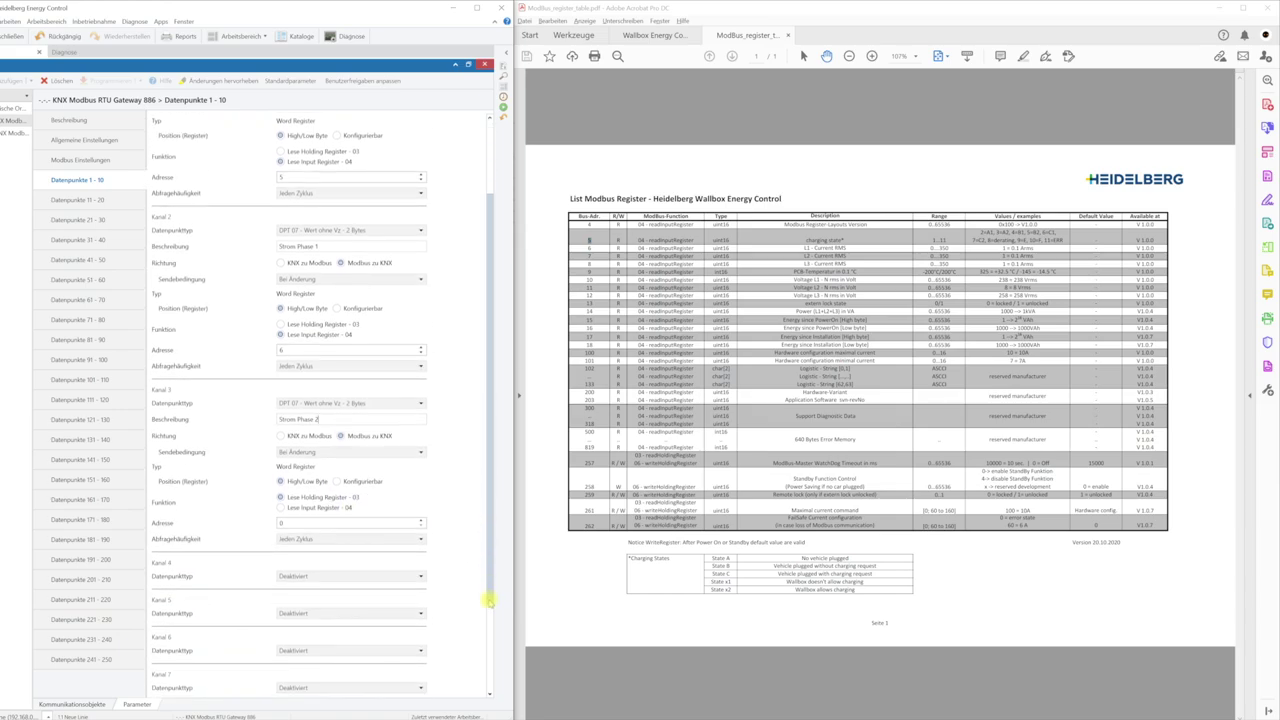
click(322, 502)
click(310, 514)
text(7)
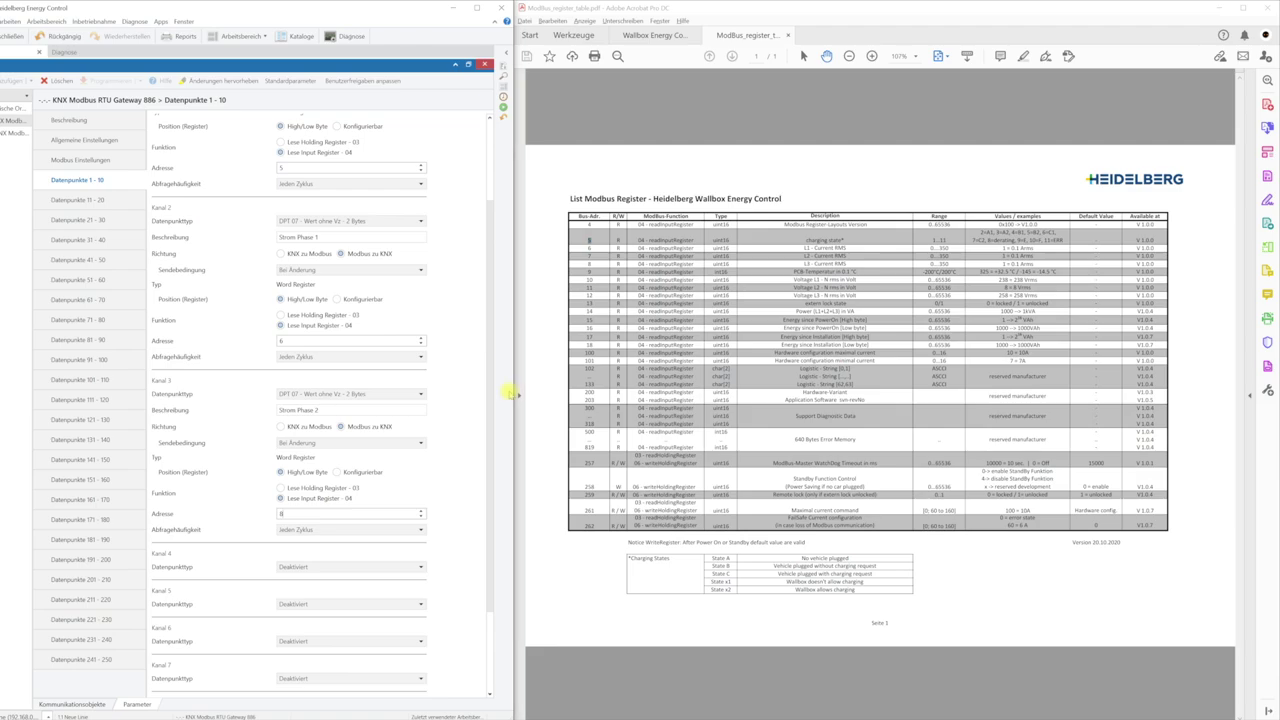
Review the channel settings of Datenpunkte 1 - 10 and the gateway's communication objects with their group addresses.
drag(493, 405, 491, 217)
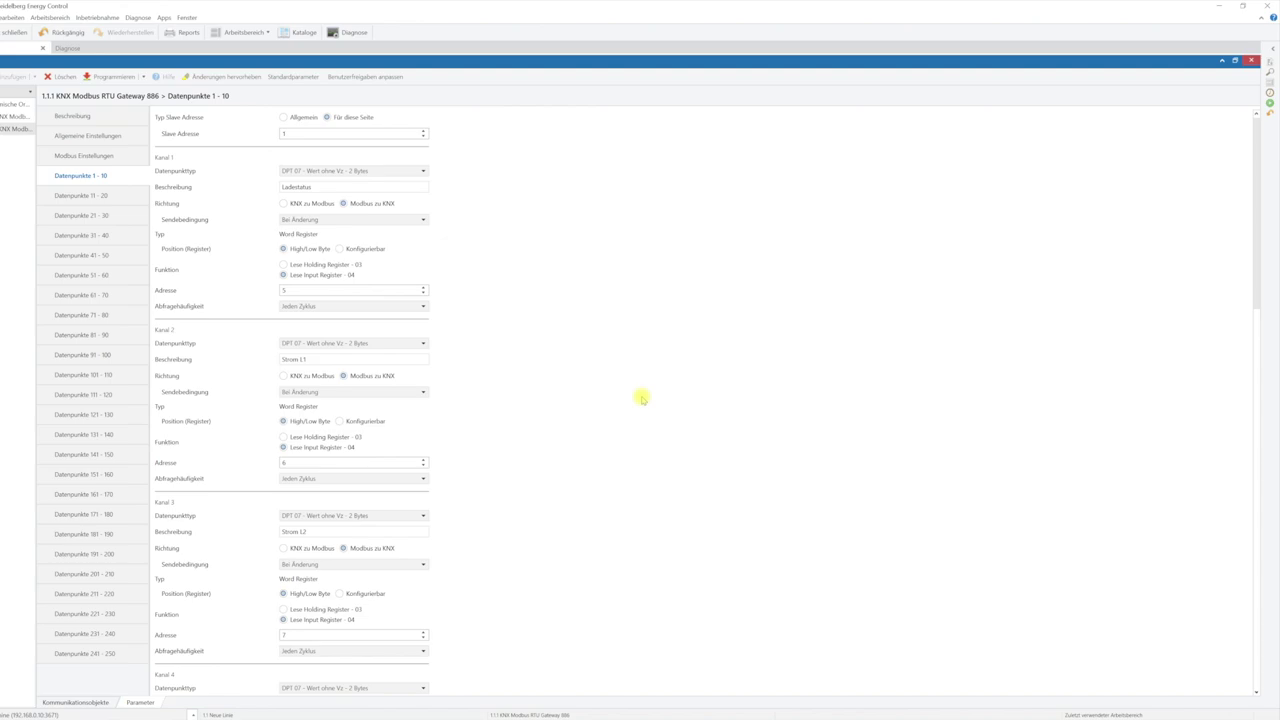
scroll(642, 398, down, 3)
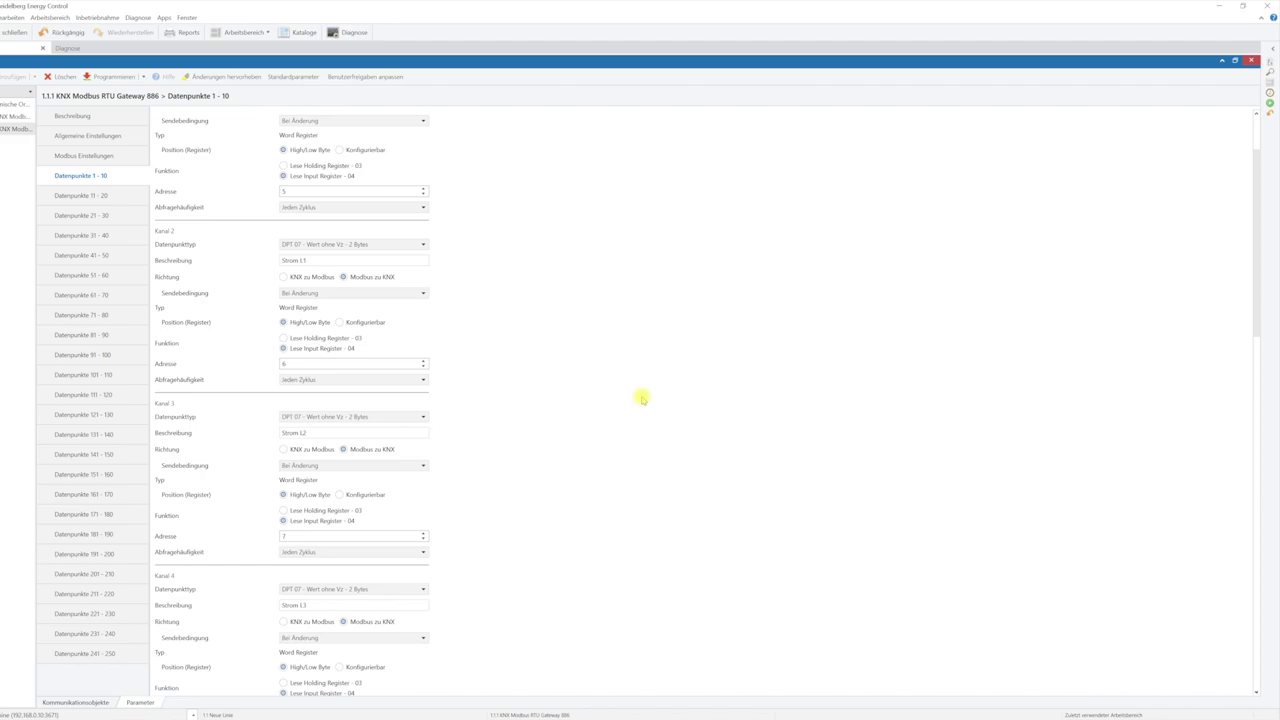
scroll(642, 398, down, 2)
scroll(642, 398, up, 3)
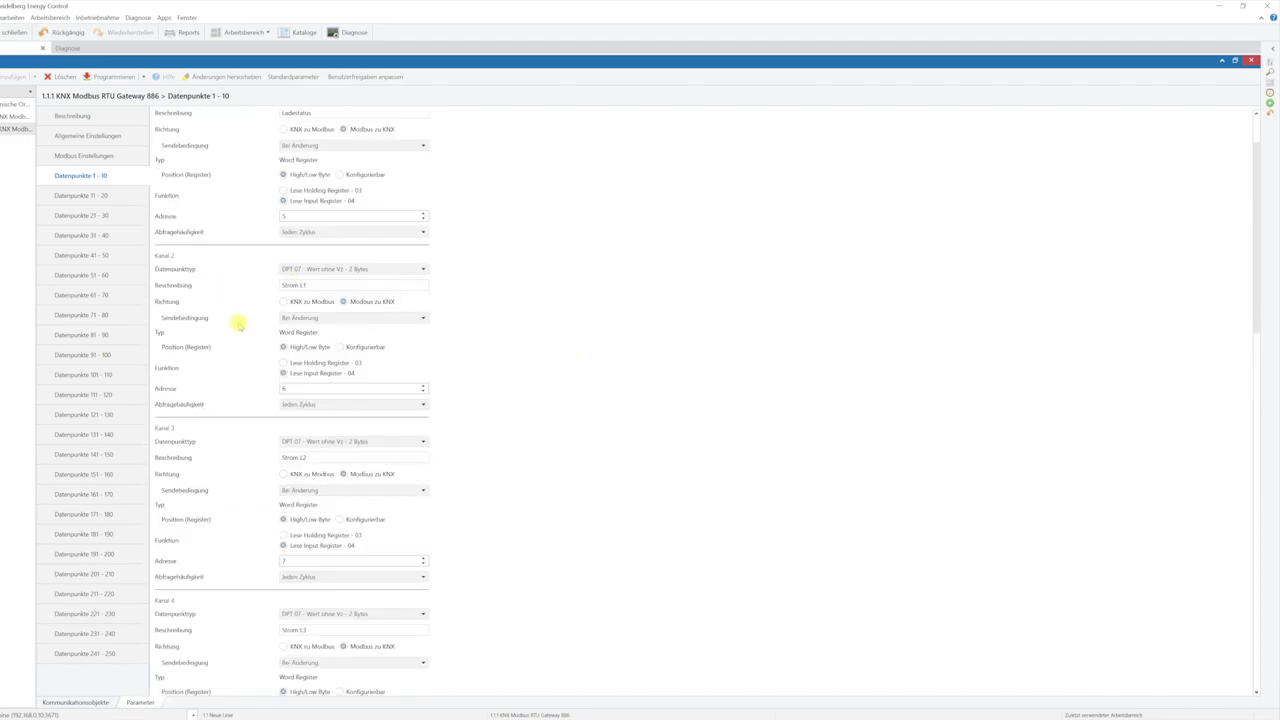
click(108, 702)
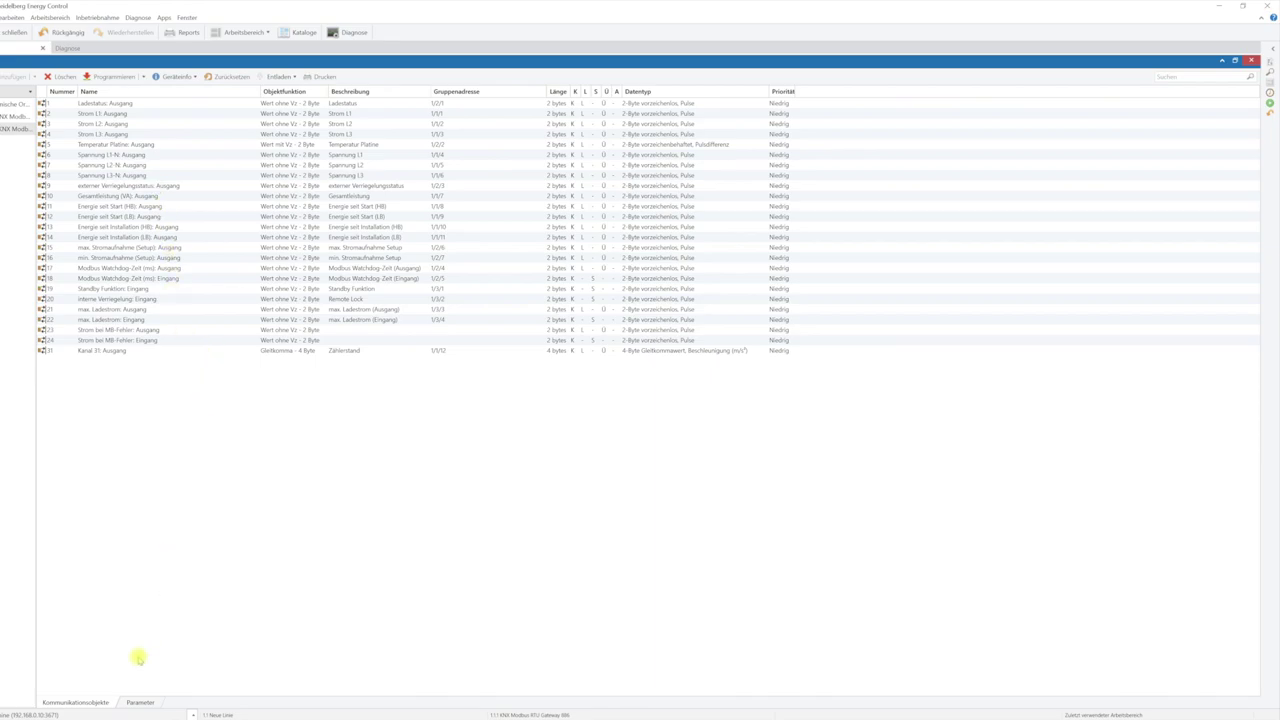
click(140, 703)
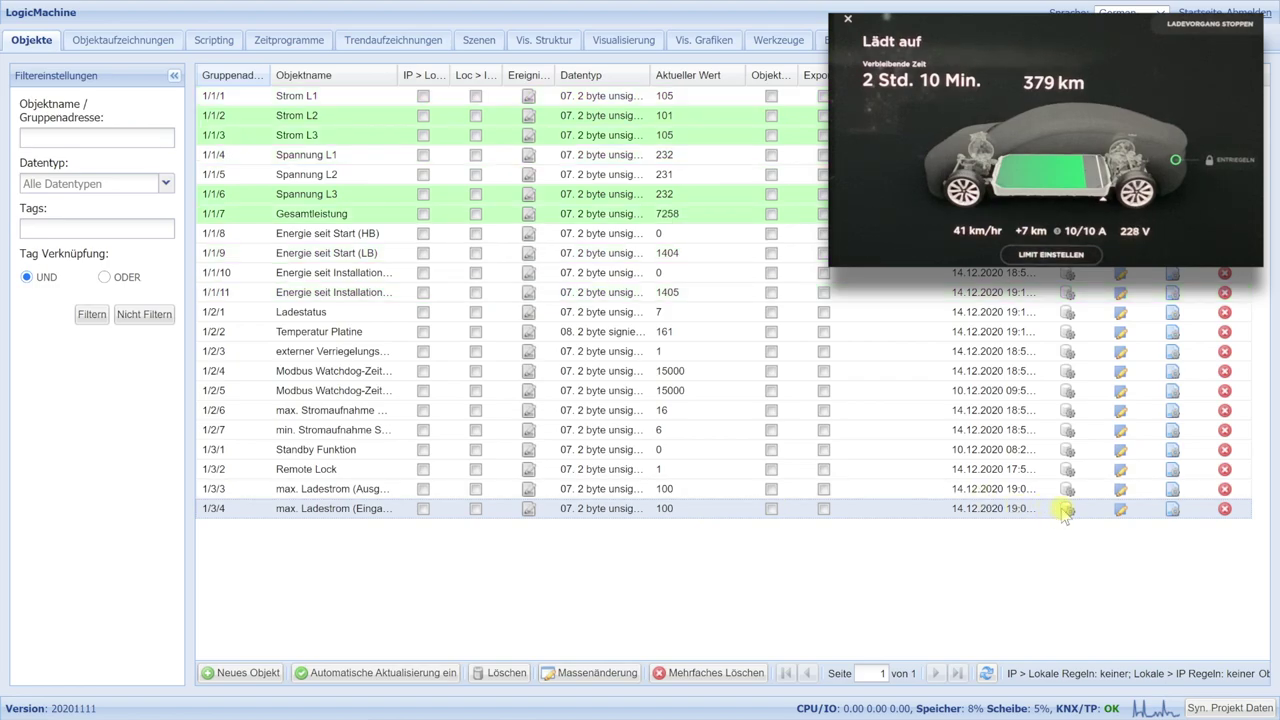
Set the value of the object max. Ladestrom (Eingang) at group address 1/3/4 to 160 and save it.
click(1066, 510)
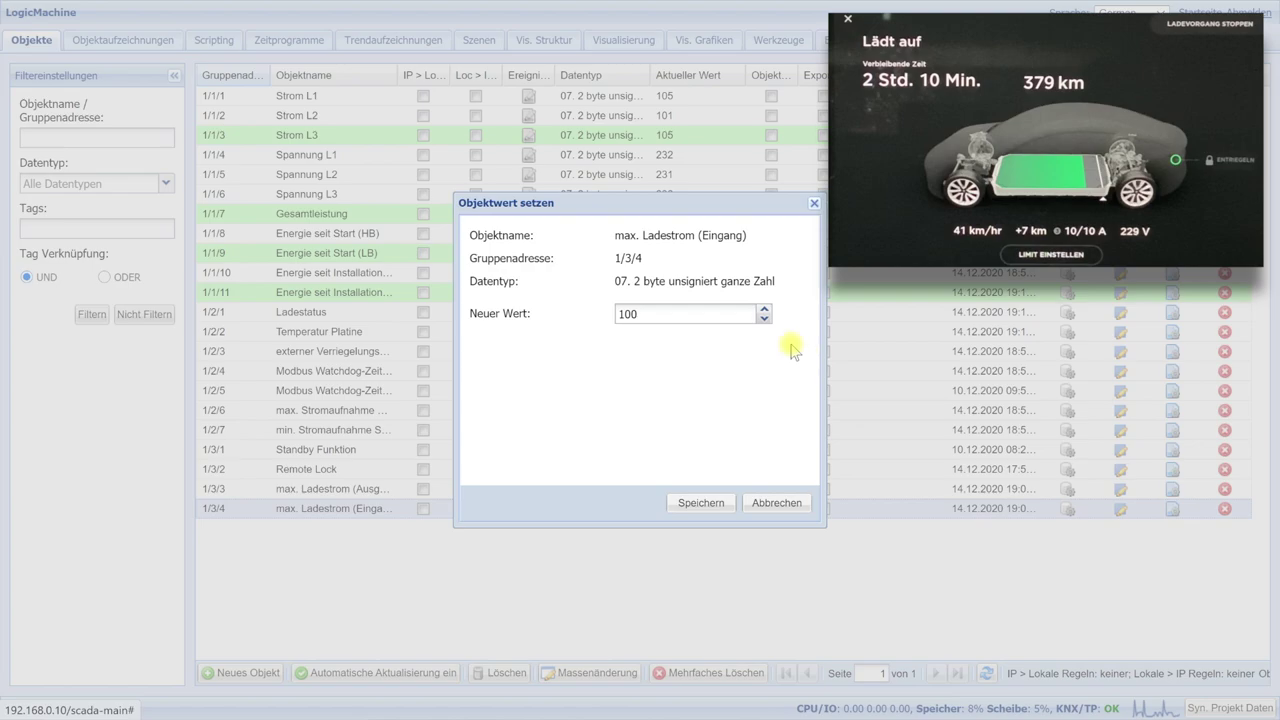
double_click(734, 320)
text(160)
click(701, 502)
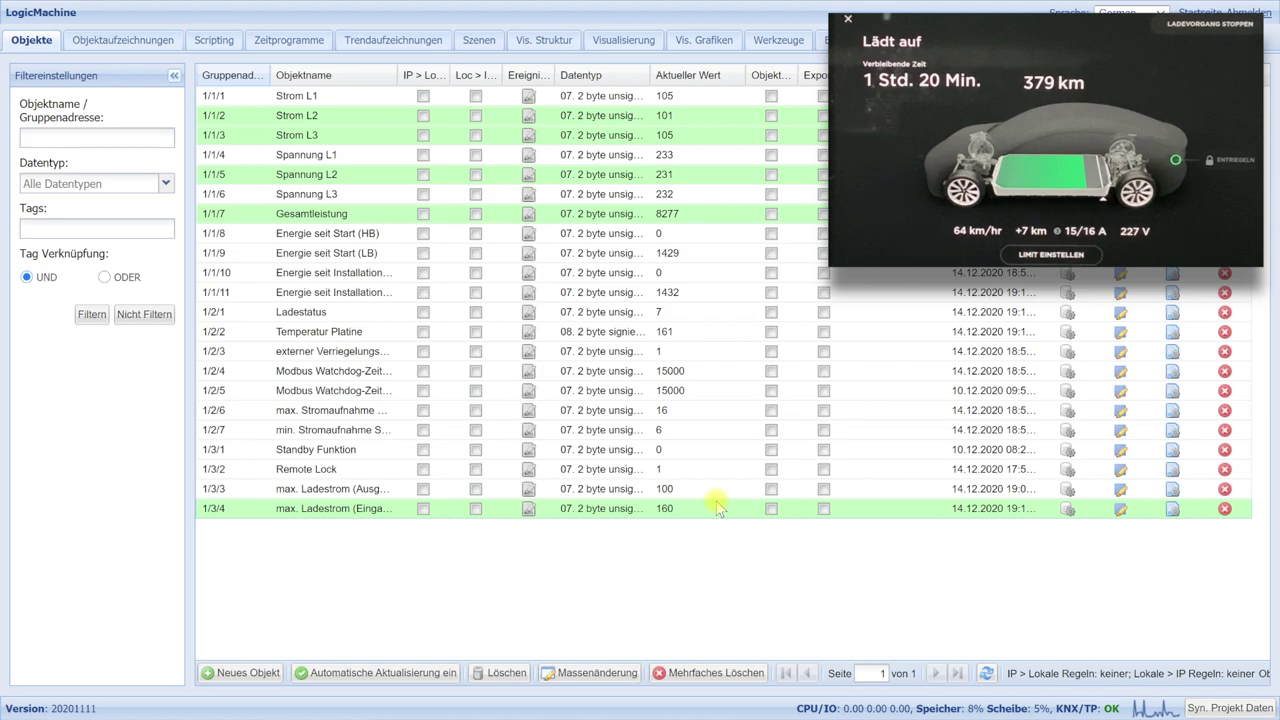
Set the new value of max. Ladestrom (Eingang), group address 1/3/4, to 60 and save it.
click(1063, 512)
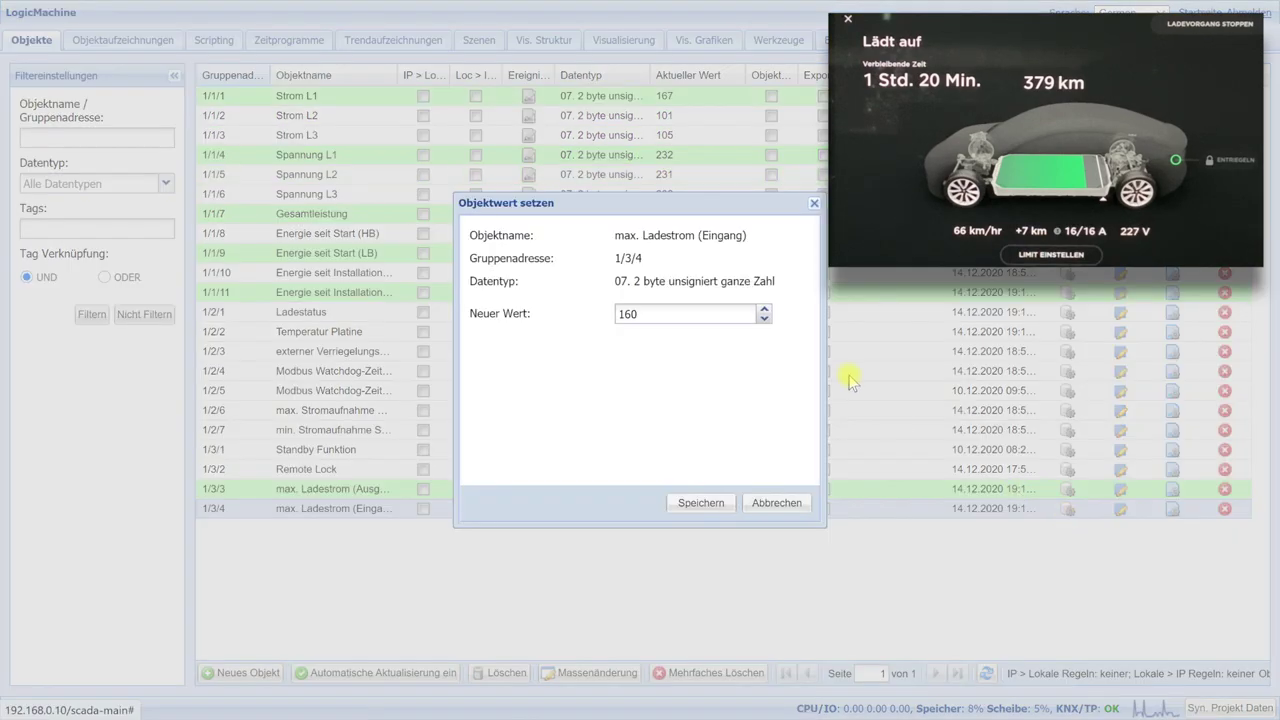
double_click(716, 316)
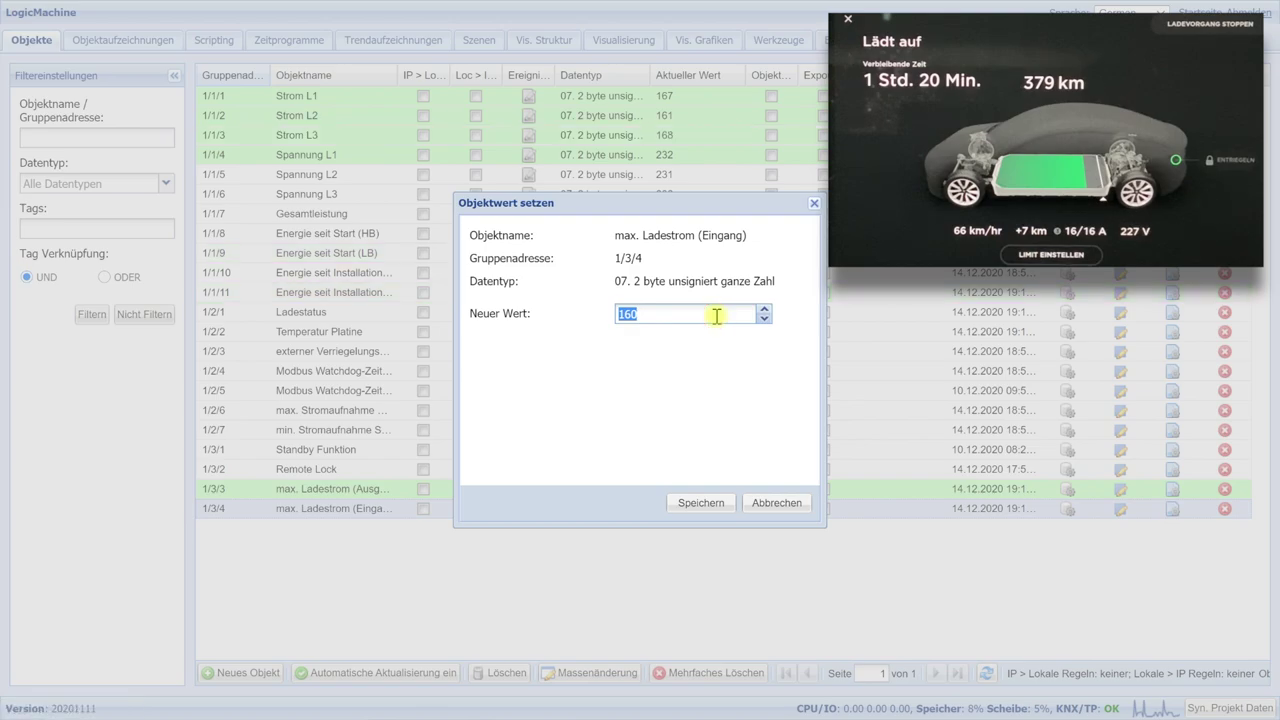
text(06)
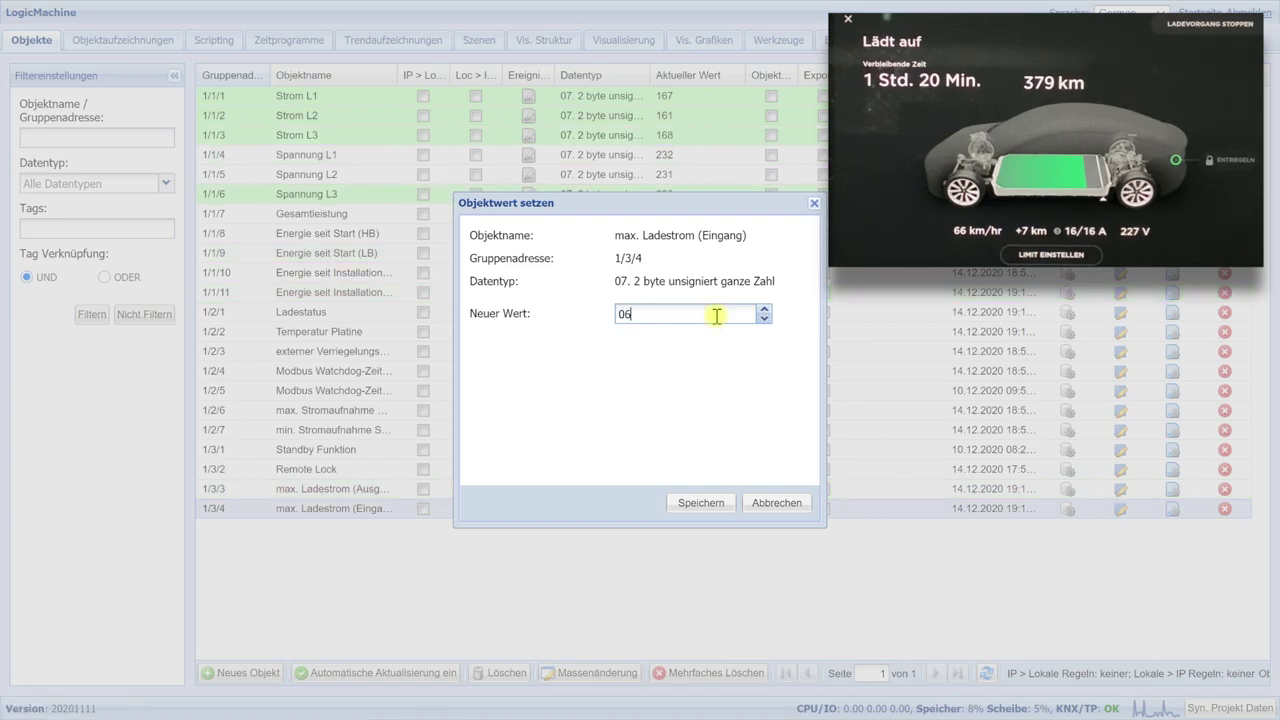
text(0)
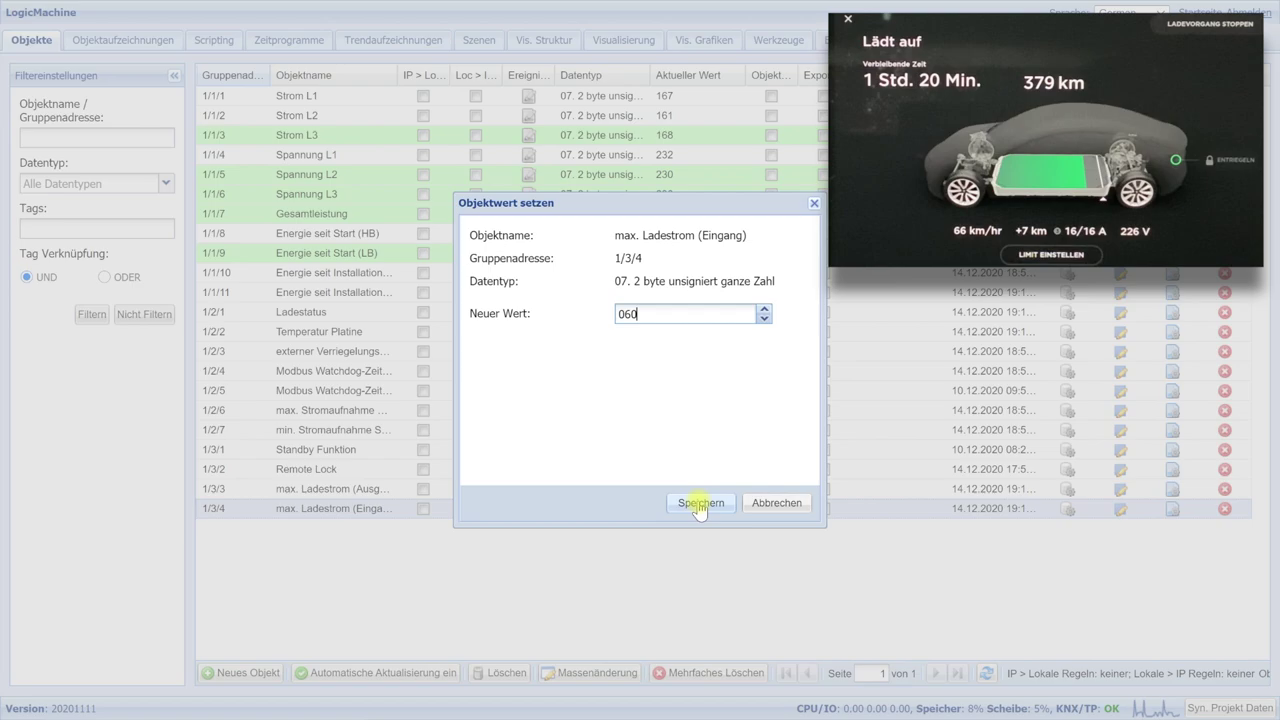
click(699, 503)
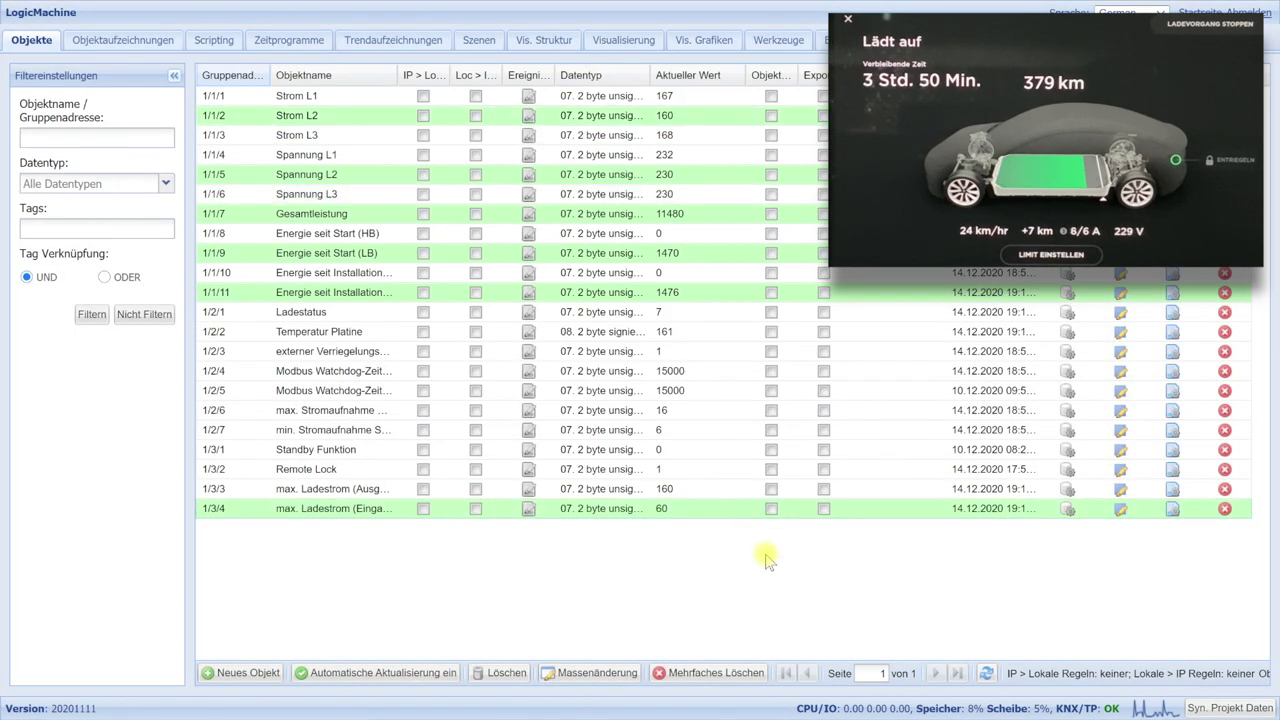